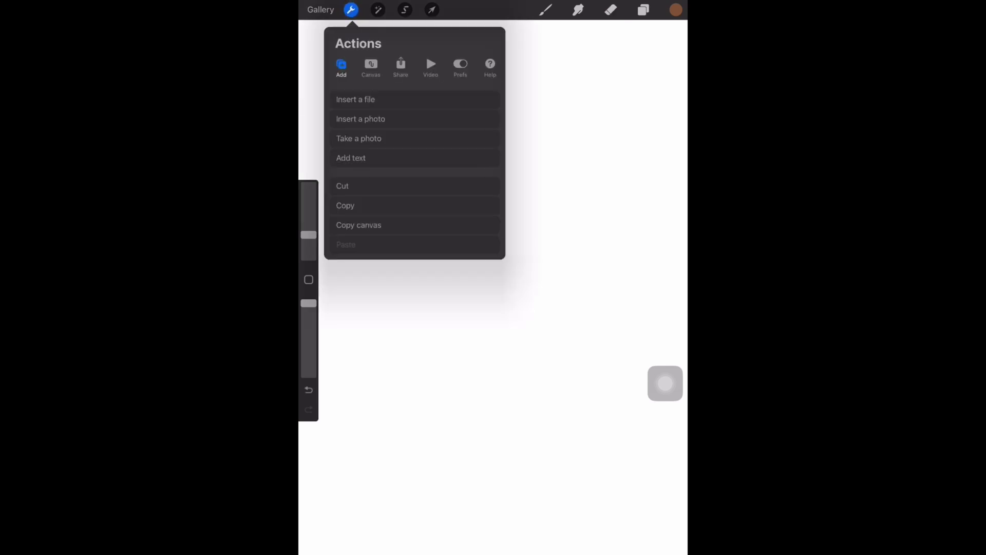
Step: Import the purple leopard pattern file and shrink it to fit within the canvas
left_click(355, 99)
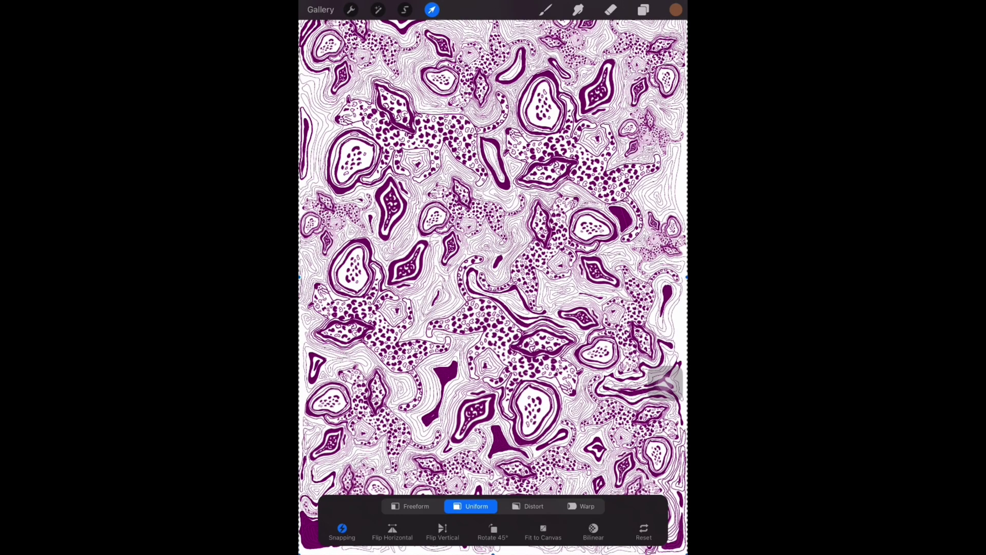
left_click_drag(493, 285, 513, 260)
left_click_drag(663, 475, 633, 432)
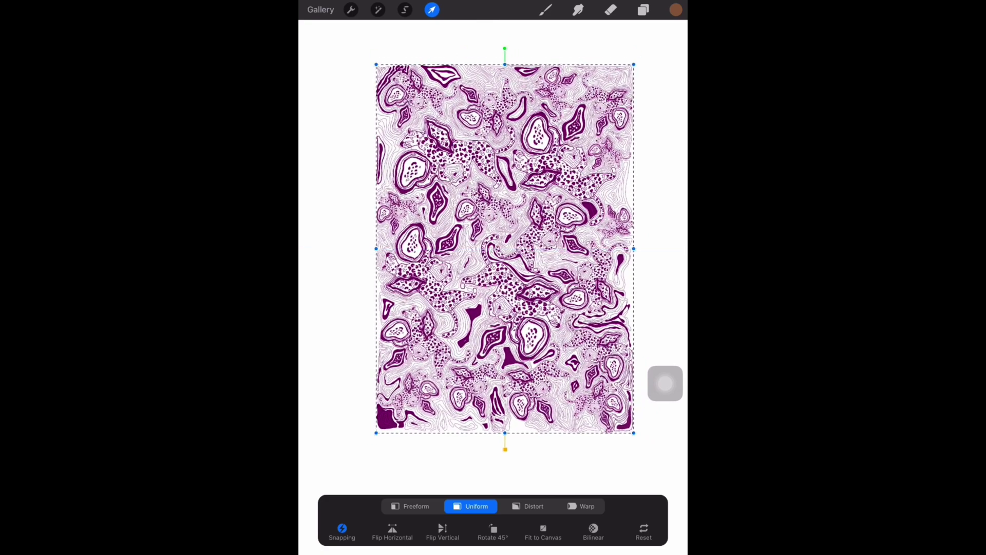
Step: Hide the white background colour and add a new empty layer above the pattern
left_click(644, 10)
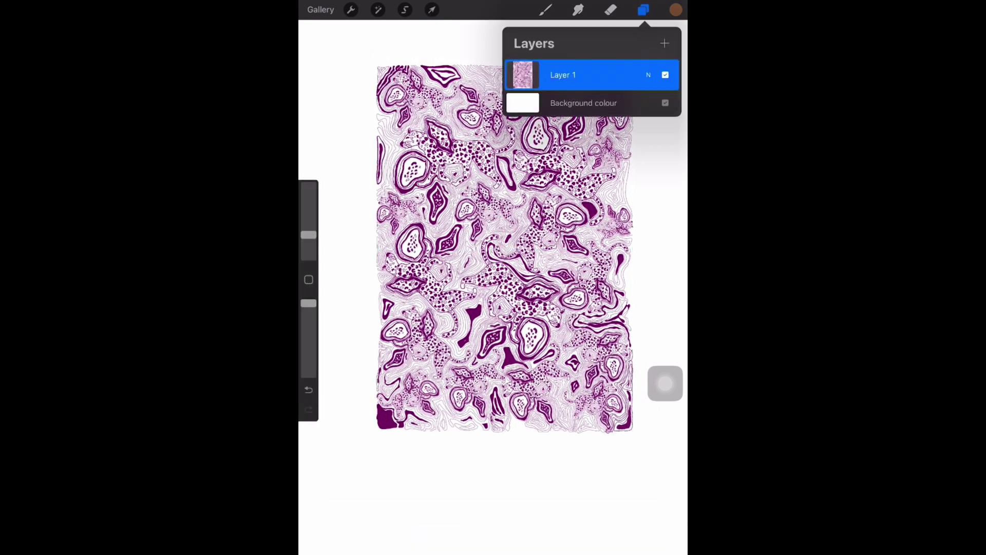
left_click(665, 103)
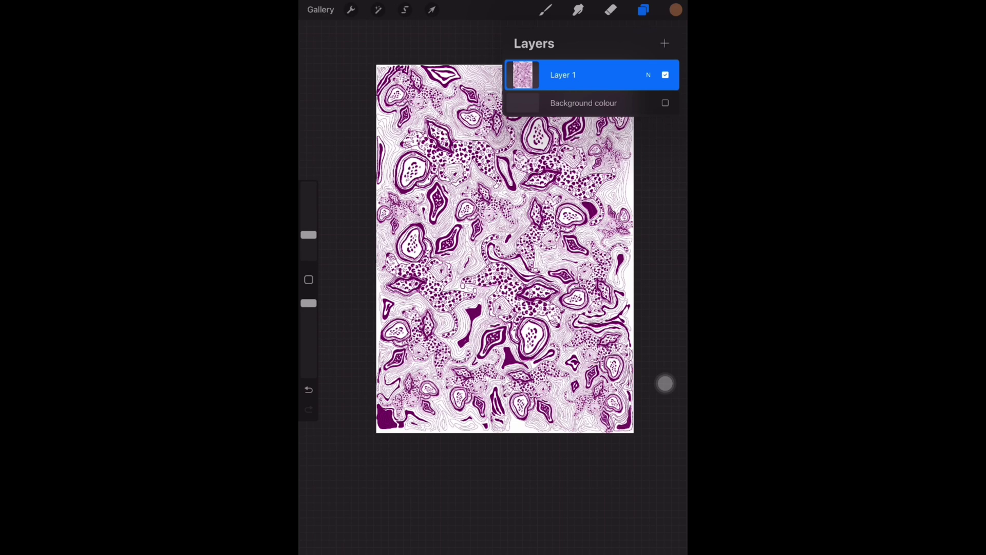
left_click(664, 43)
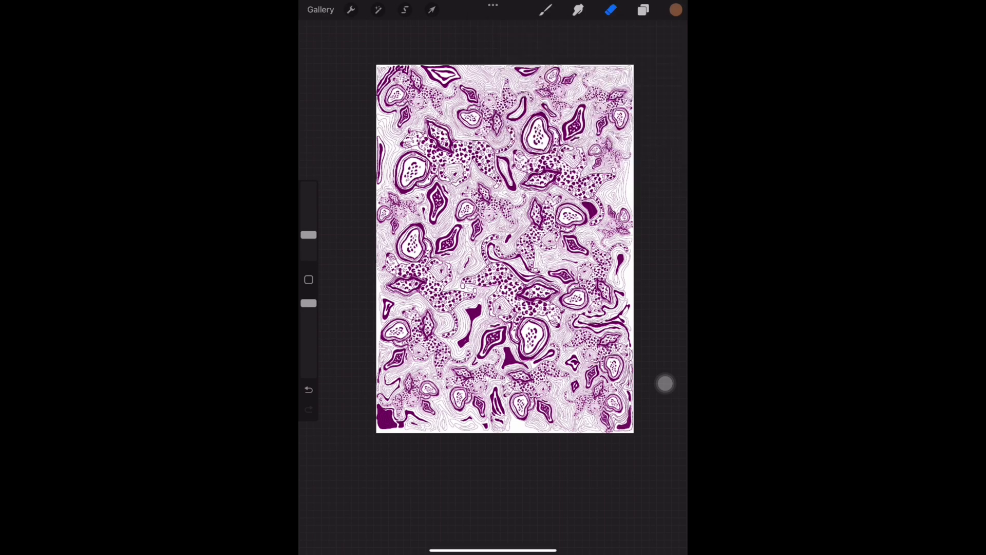
Step: In Photos, lift the white T-shirt from its grey backdrop and copy the cutout
key("super+h")
left_click(488, 524)
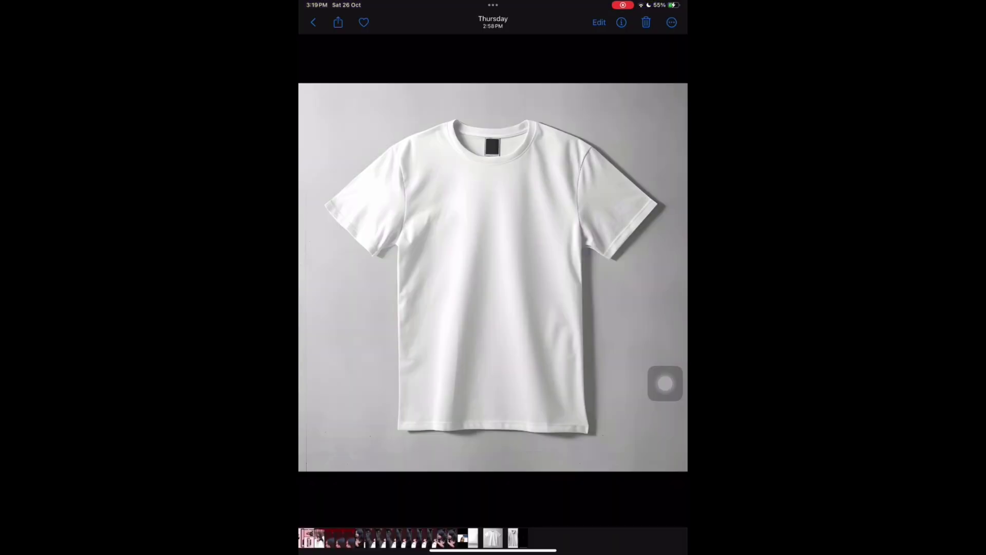
mouse_move(540, 362)
left_mouse_down()
mouse_move(514, 328)
mouse_move(540, 331)
left_mouse_up()
left_click(622, 23)
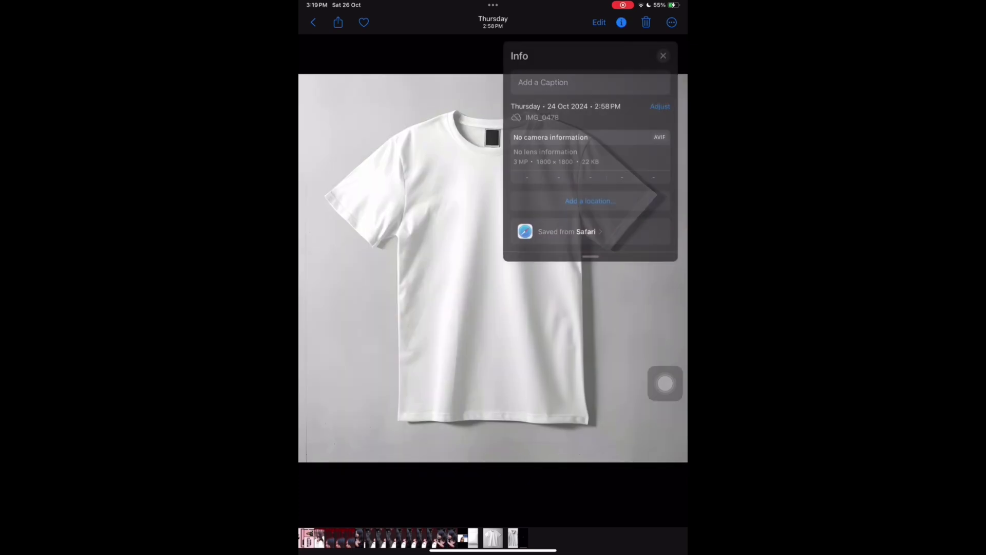
left_click(514, 328)
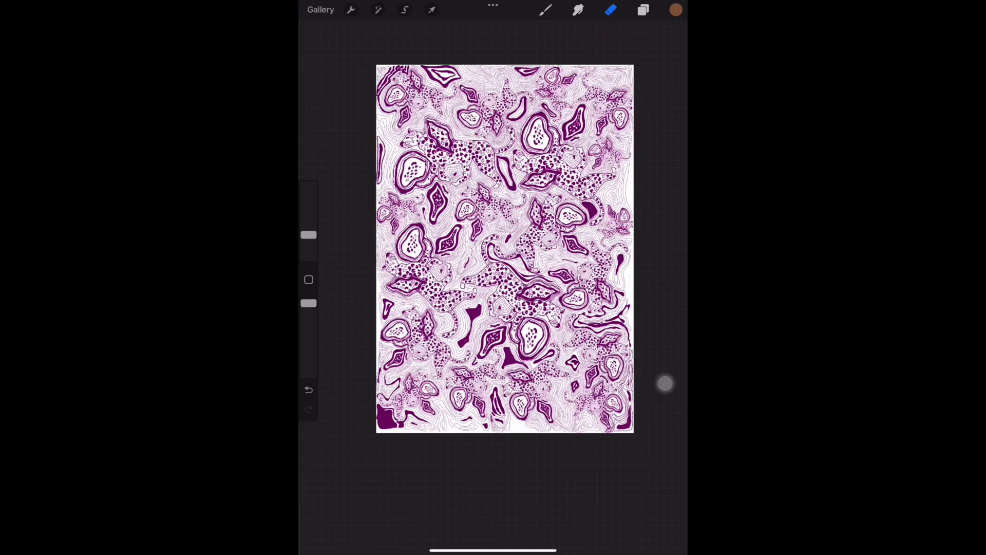
Step: Paste the T-shirt cutout onto the canvas, scale it down and centre it over the pattern
left_click(350, 9)
left_click(346, 244)
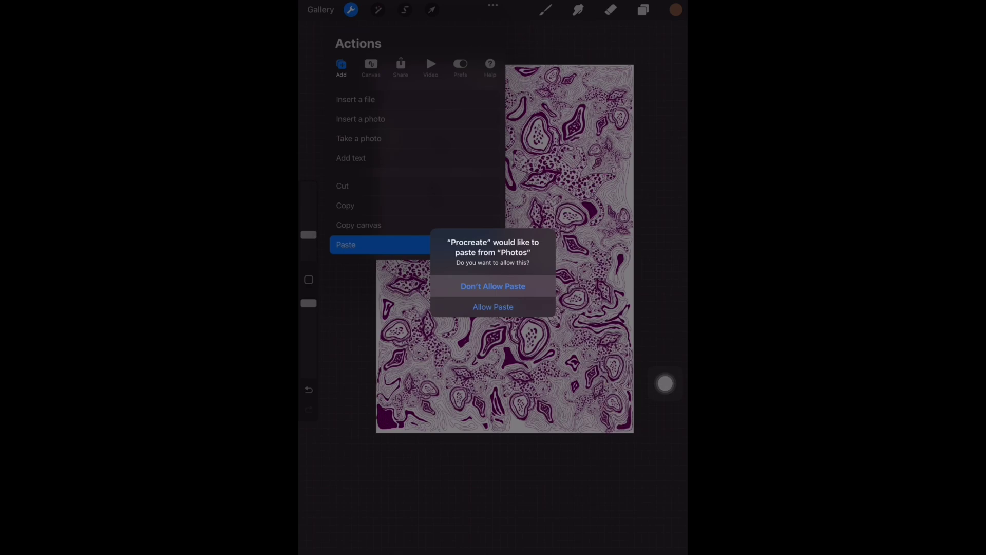
left_click(493, 306)
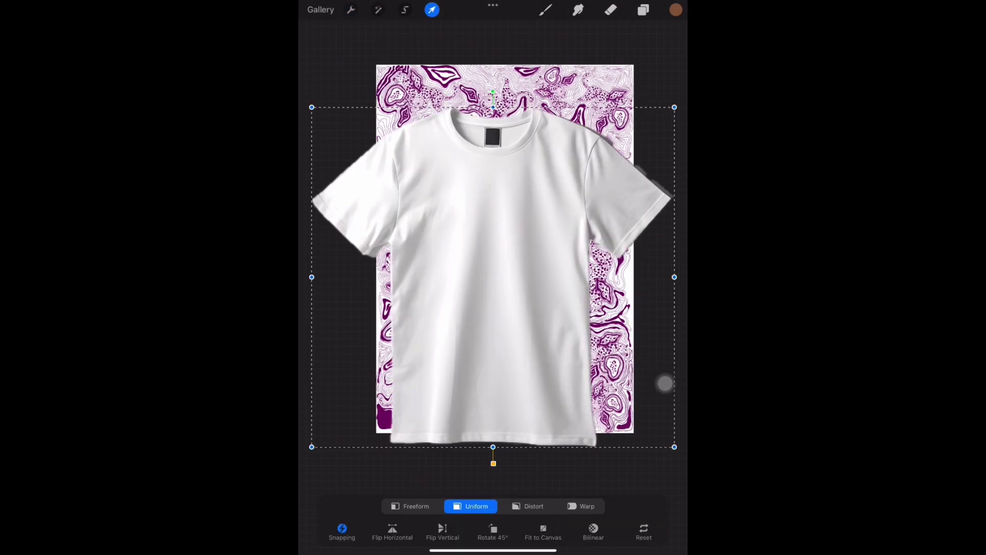
left_click_drag(674, 446, 626, 401)
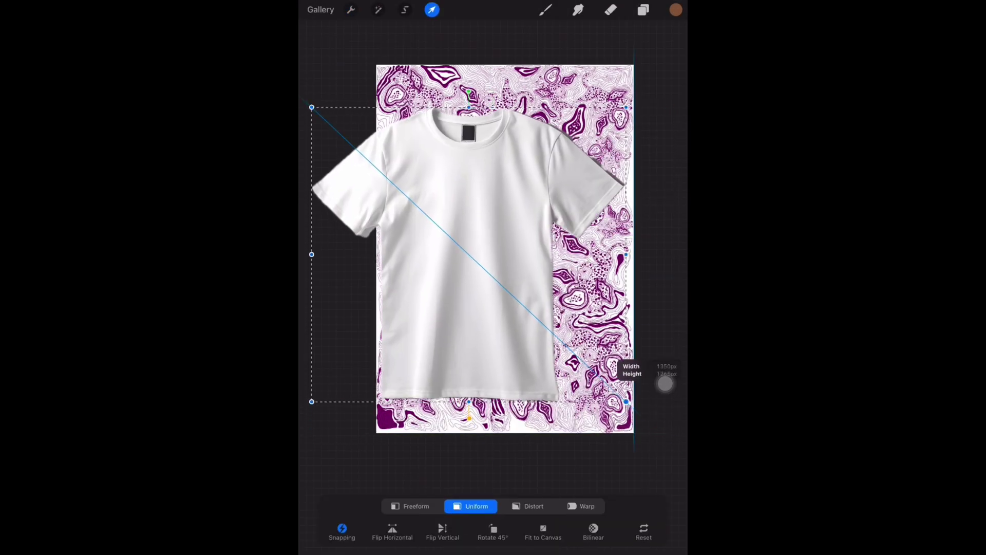
left_click_drag(469, 231, 502, 242)
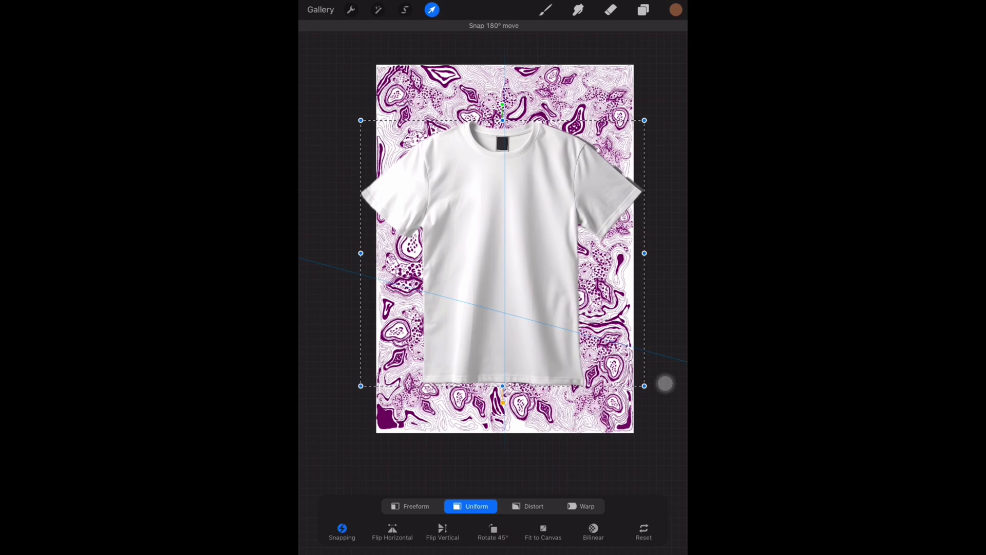
Step: Hide the pattern layer so only the T-shirt shows, then return to the Layers list
left_click(644, 10)
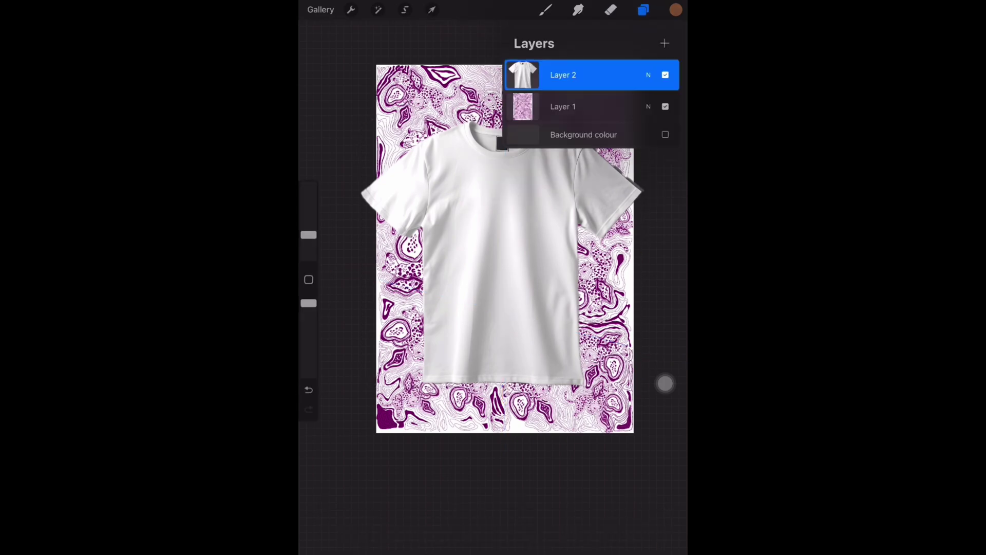
left_click(665, 107)
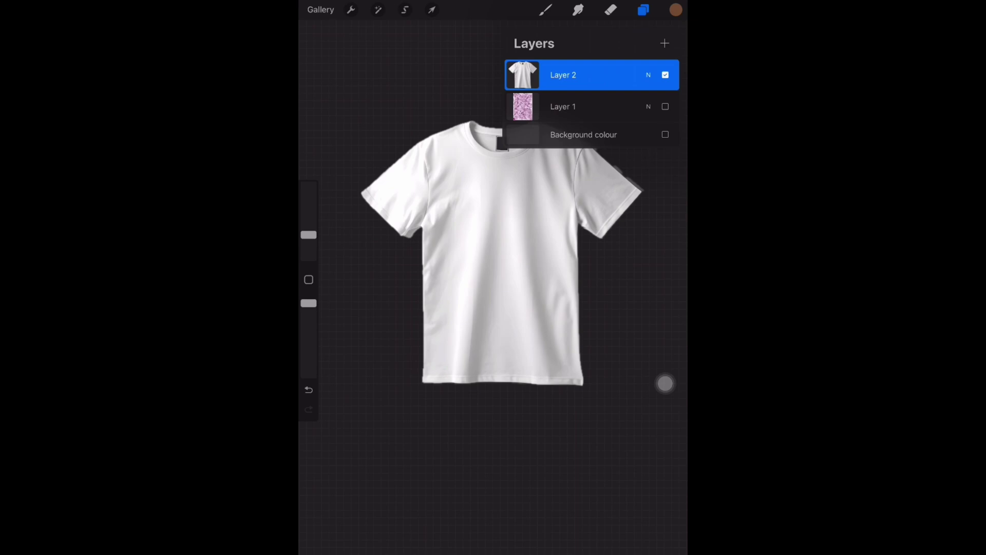
left_click(610, 10)
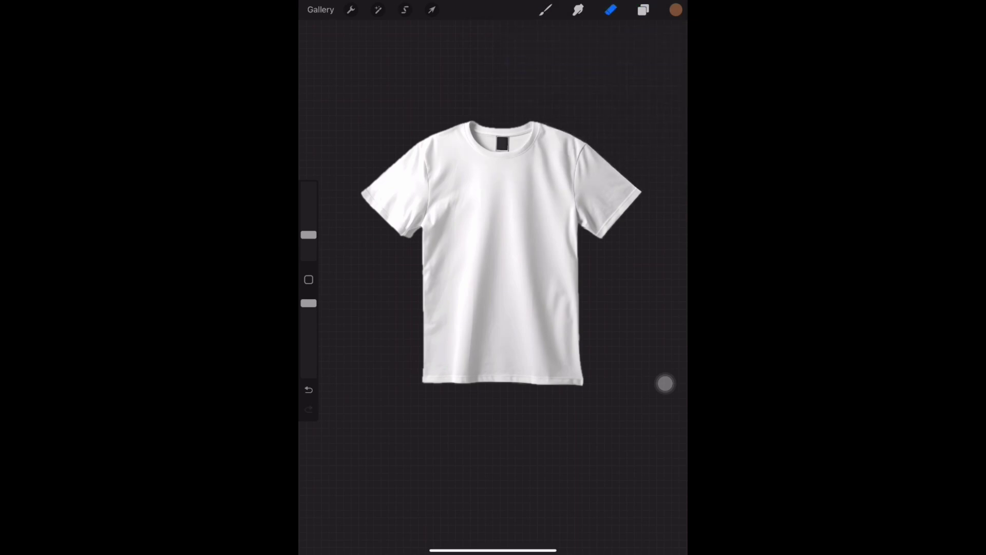
scroll(494, 278, "up", 5)
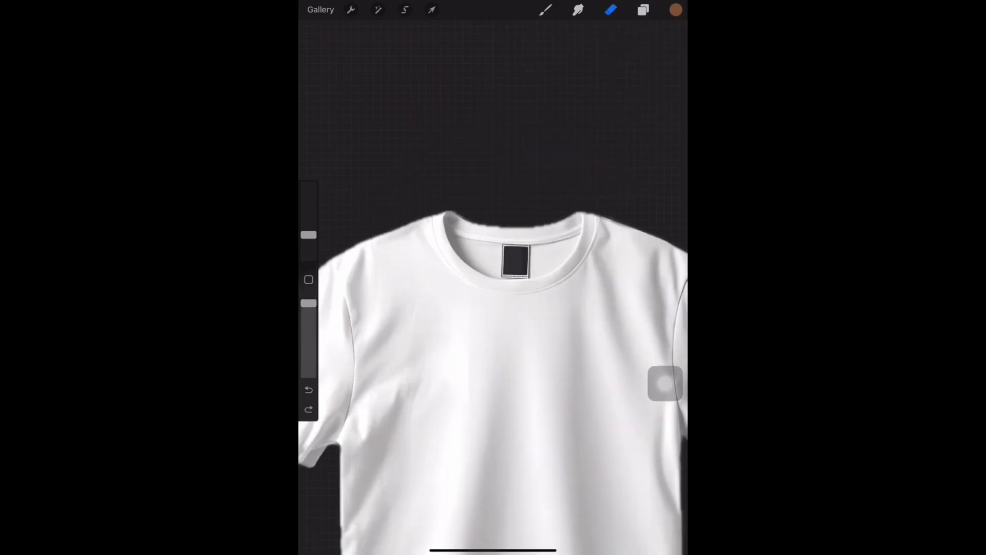
scroll(493, 308, "down", 3)
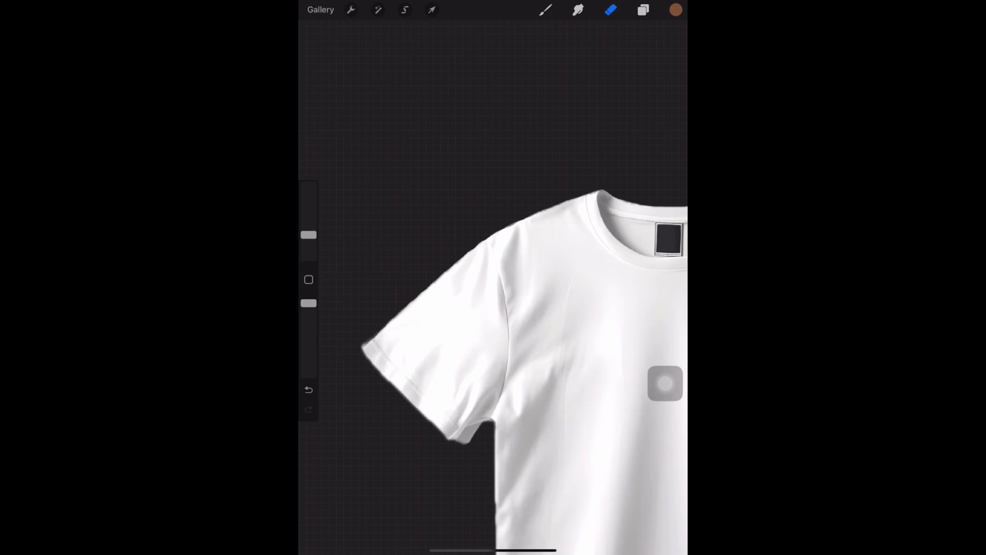
scroll(493, 308, "down", 2)
scroll(664, 383, "down", 1)
key("ctrl+z")
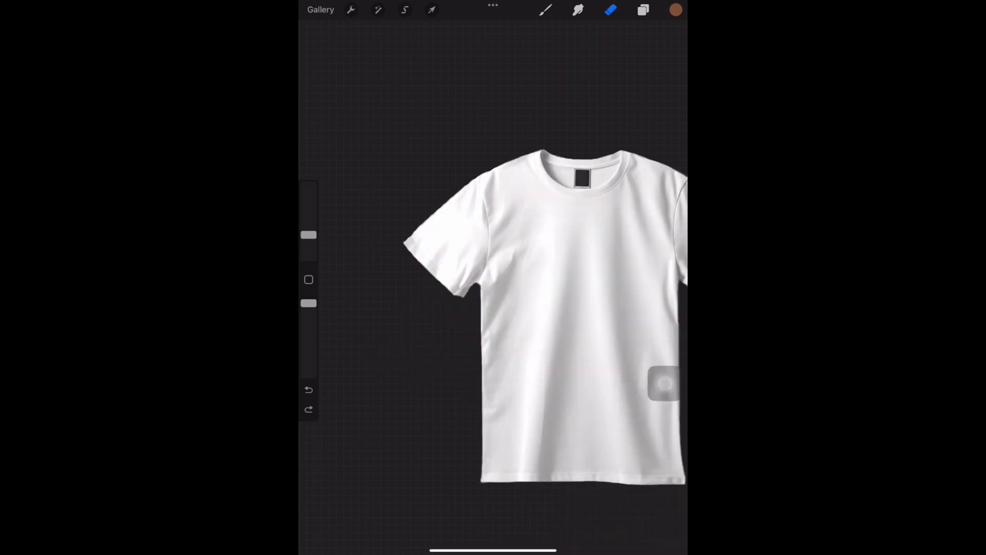
scroll(664, 383, "down", 2)
scroll(664, 383, "down", 2)
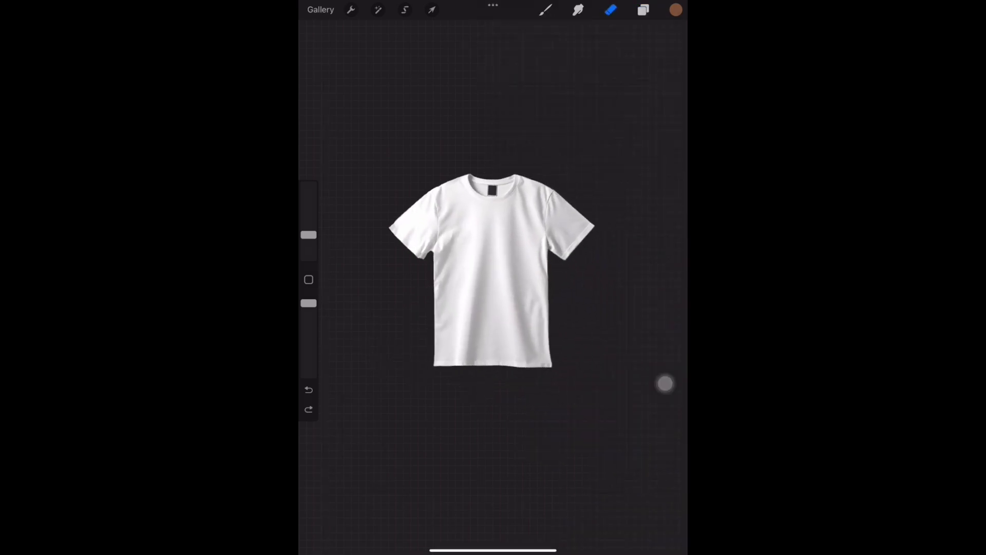
scroll(665, 383, "up", 1)
scroll(664, 384, "up", 1)
scroll(665, 383, "up", 1)
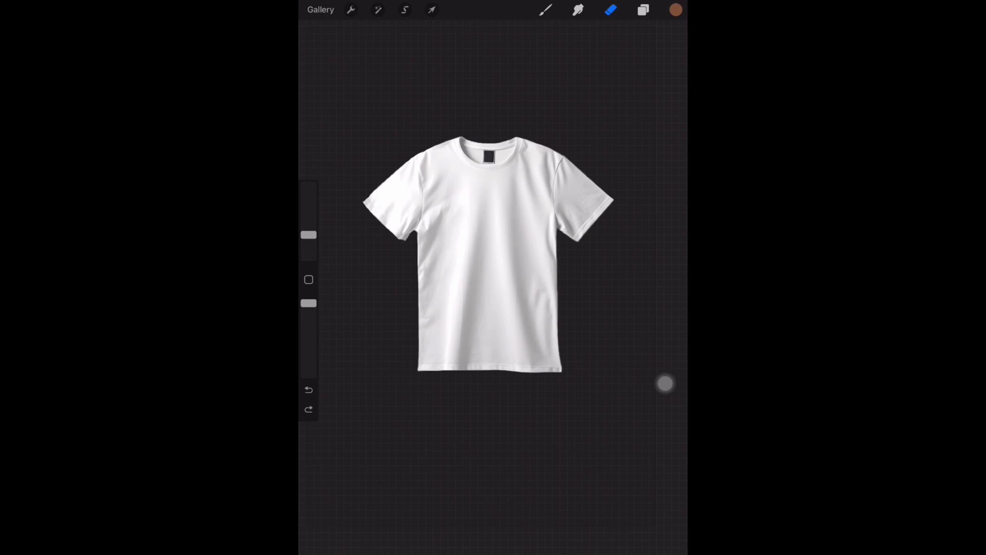
scroll(664, 382, "up", 1)
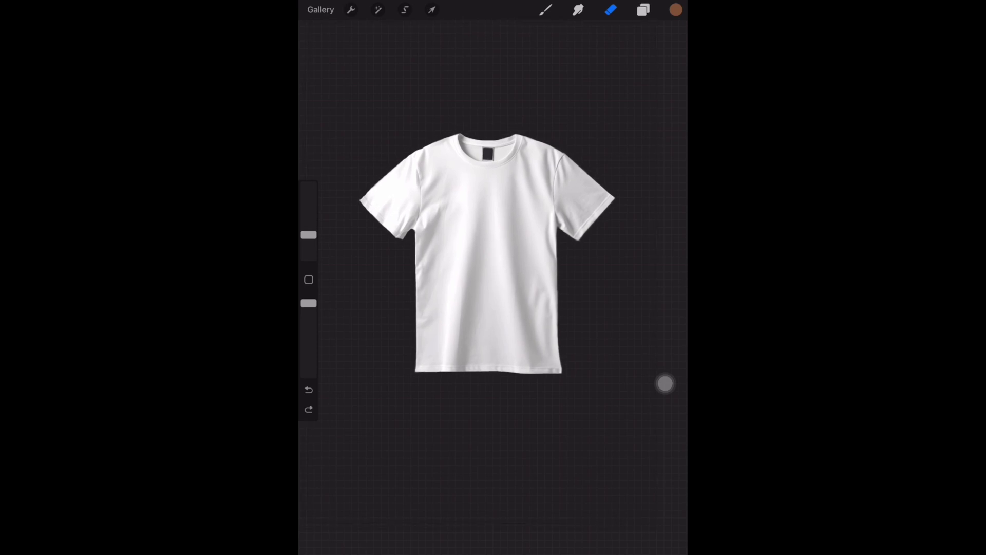
key("l")
Step: Move the T-shirt layer beneath the pattern layer and make the pattern visible again
left_click(563, 106)
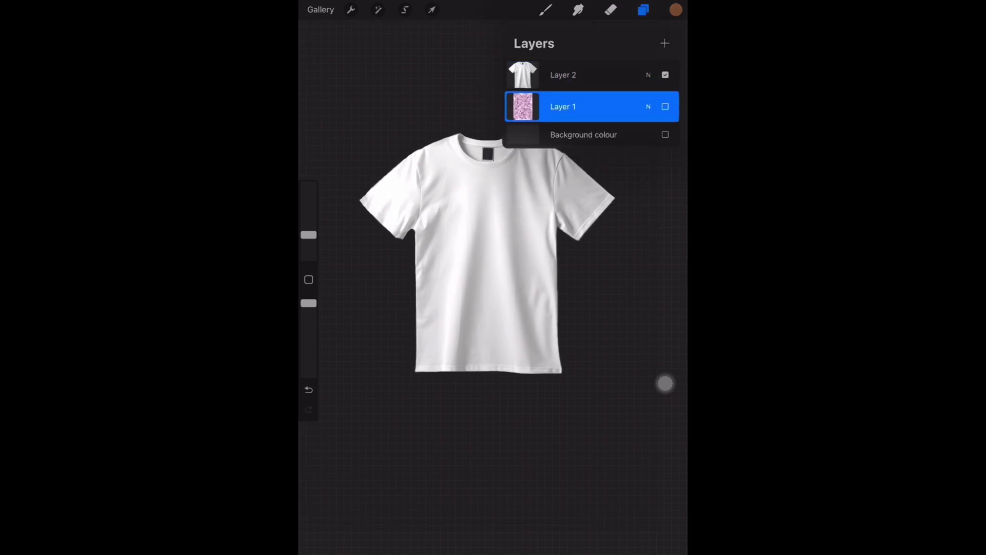
left_click(563, 75)
left_click_drag(562, 75, 563, 107)
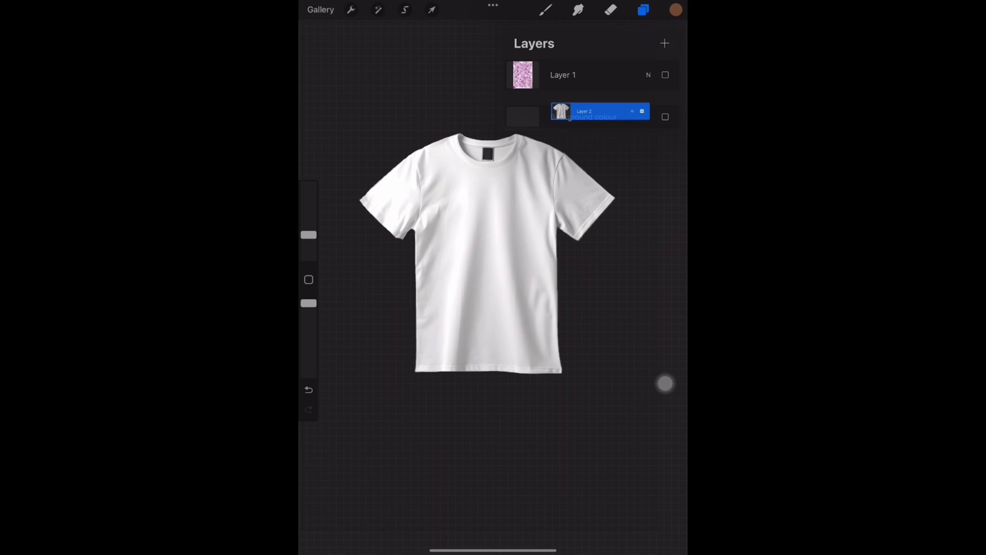
left_click(665, 75)
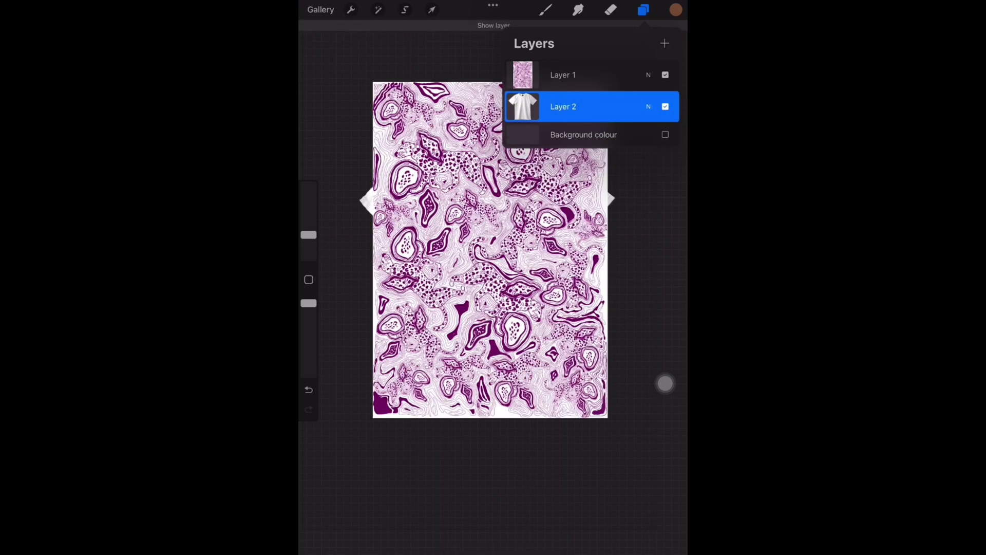
Step: Enlarge the pattern to cover the whole shirt and clip it to the T-shirt shape with Clipping Mask
left_click(432, 9)
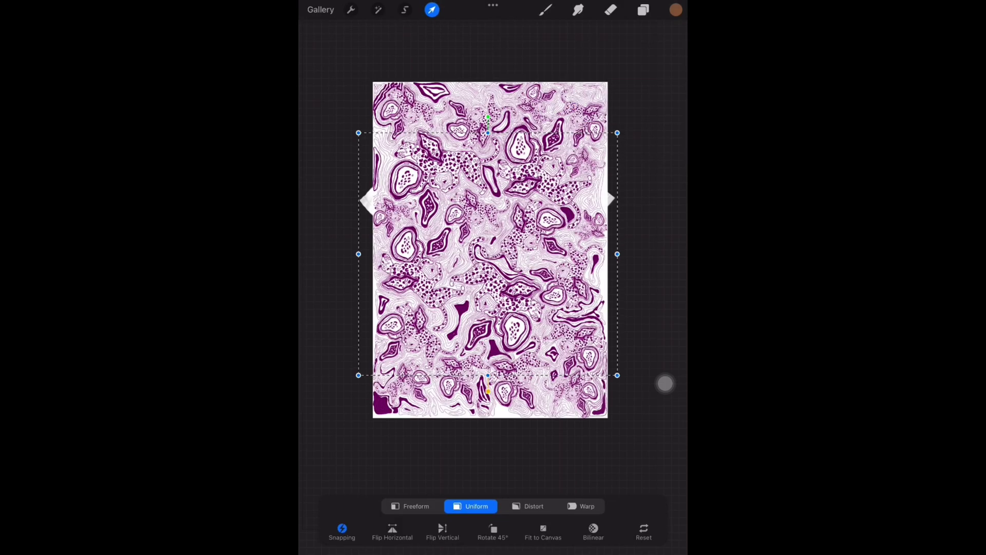
left_click(643, 9)
left_click(562, 75)
left_click(644, 10)
left_click_drag(607, 418, 620, 445)
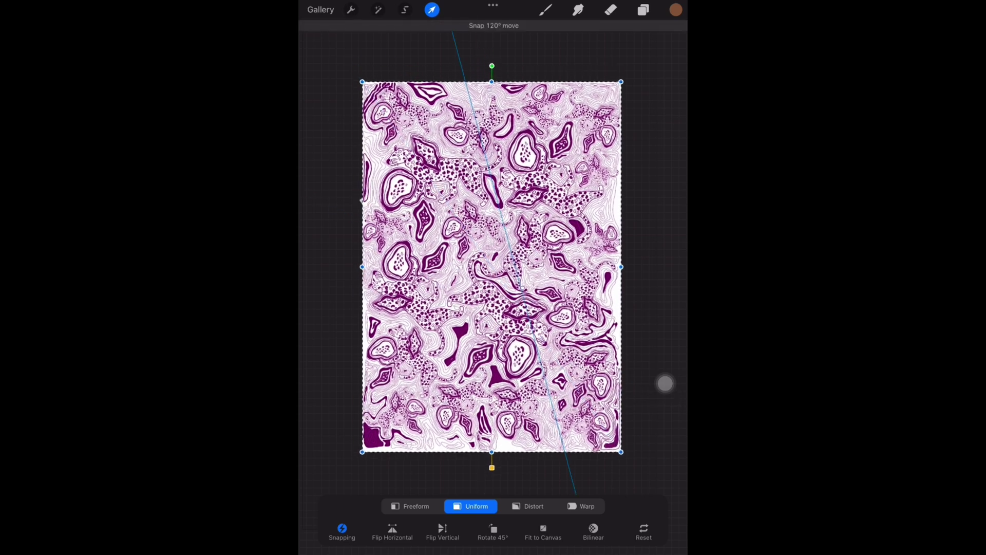
left_click(643, 9)
left_click(523, 74)
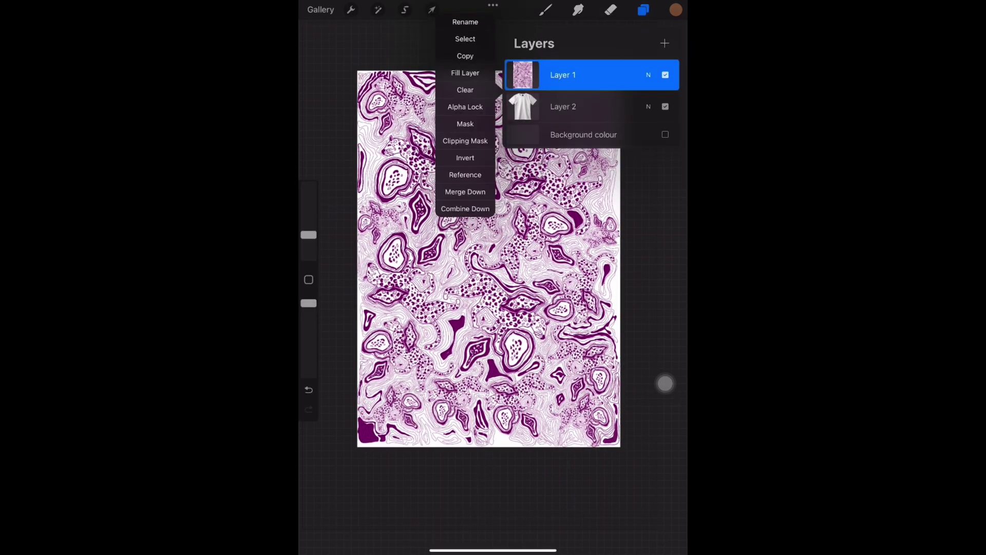
left_click(465, 141)
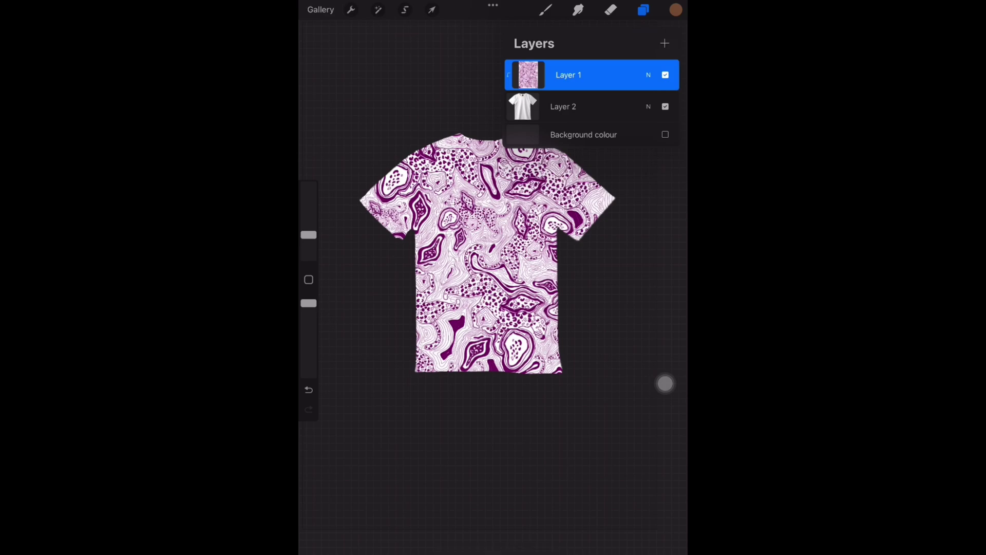
Step: Set the pattern layer to Multiply blend so the fabric shading shows, keeping full opacity
left_click(586, 107)
left_click(648, 74)
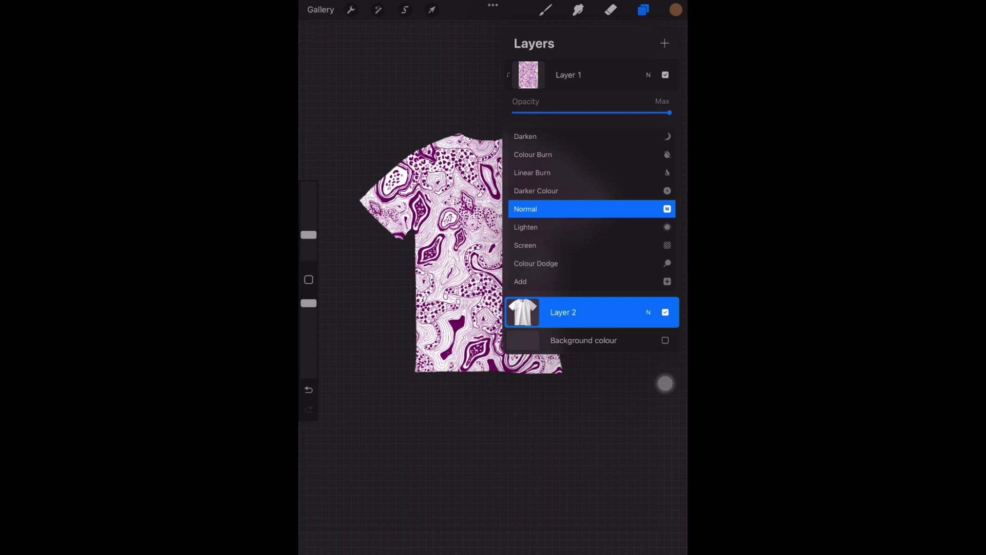
left_click(648, 74)
left_click(569, 75)
left_click(648, 74)
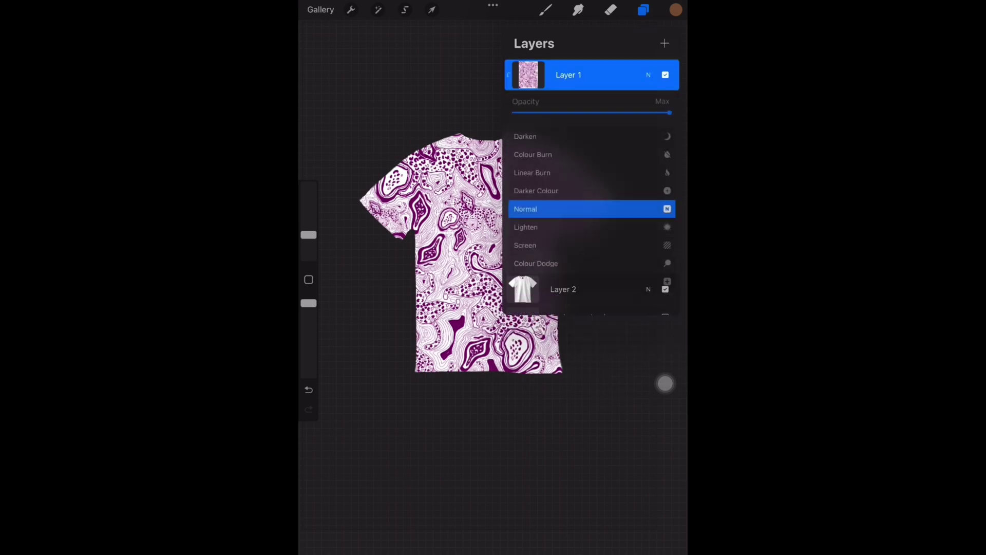
scroll(592, 208, "up", 1)
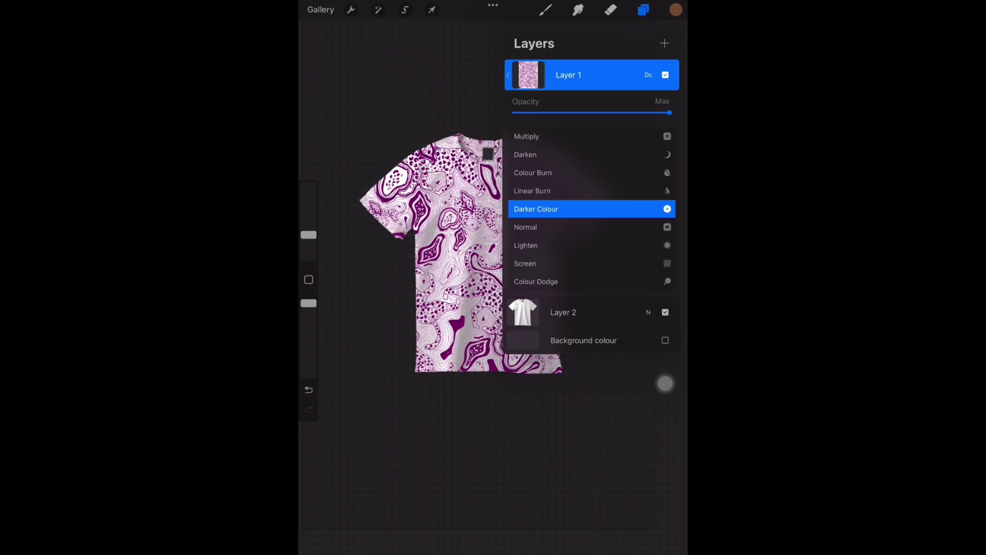
scroll(592, 208, "up", 1)
scroll(593, 208, "up", 2)
scroll(591, 208, "up", 1)
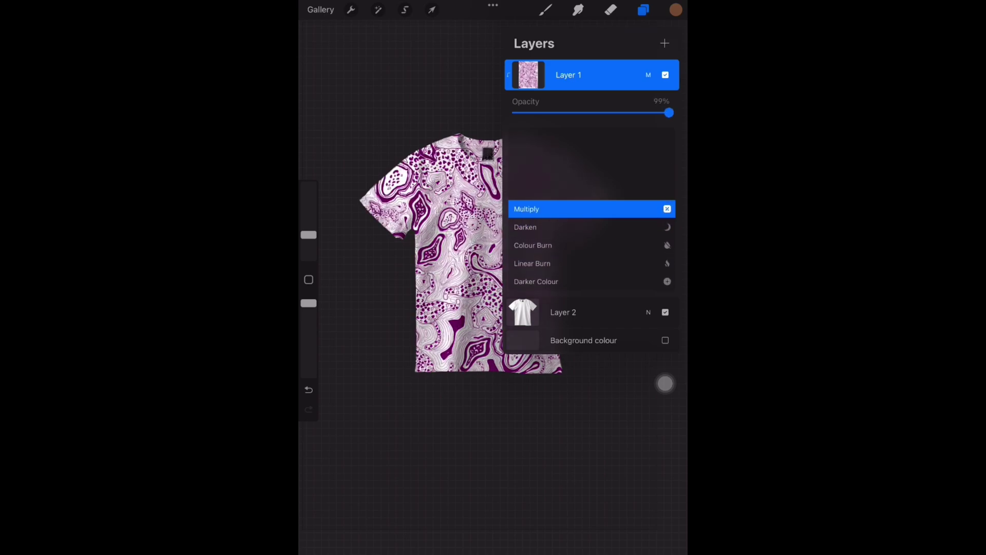
left_click_drag(669, 113, 651, 112)
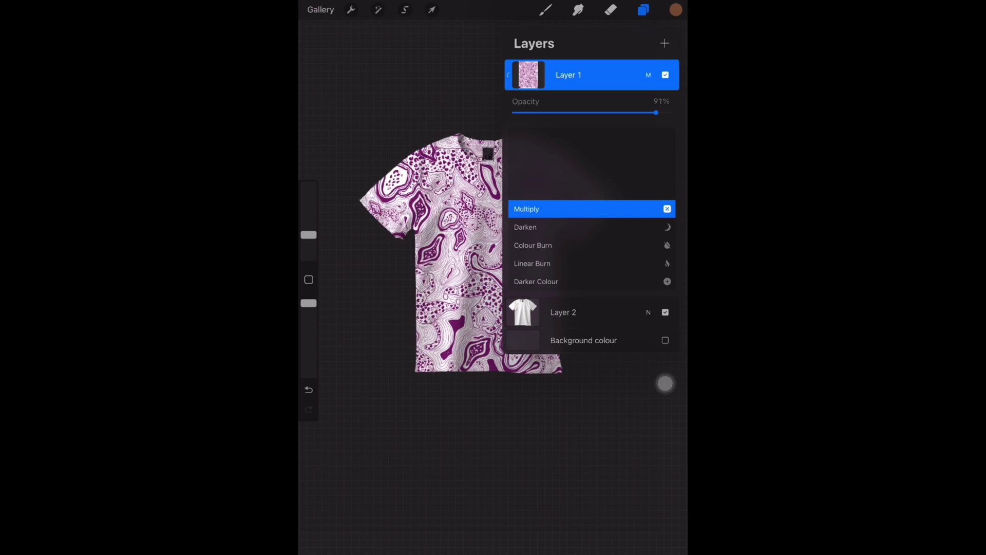
mouse_move(648, 112)
left_mouse_down()
mouse_move(670, 112)
mouse_move(660, 113)
left_mouse_up()
Step: With a larger Eraser, remove the pattern over the collar so the neckband stays white
left_click(648, 75)
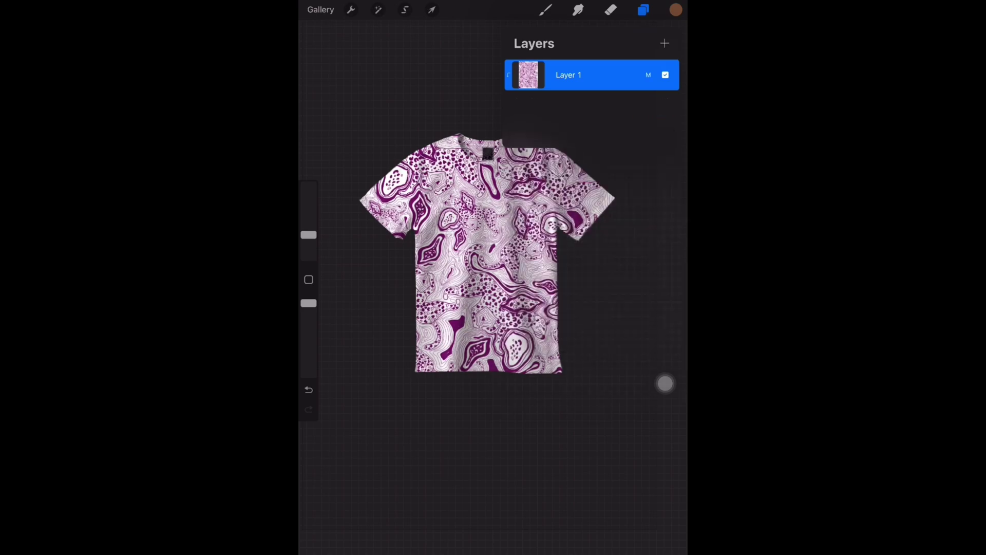
left_click(610, 9)
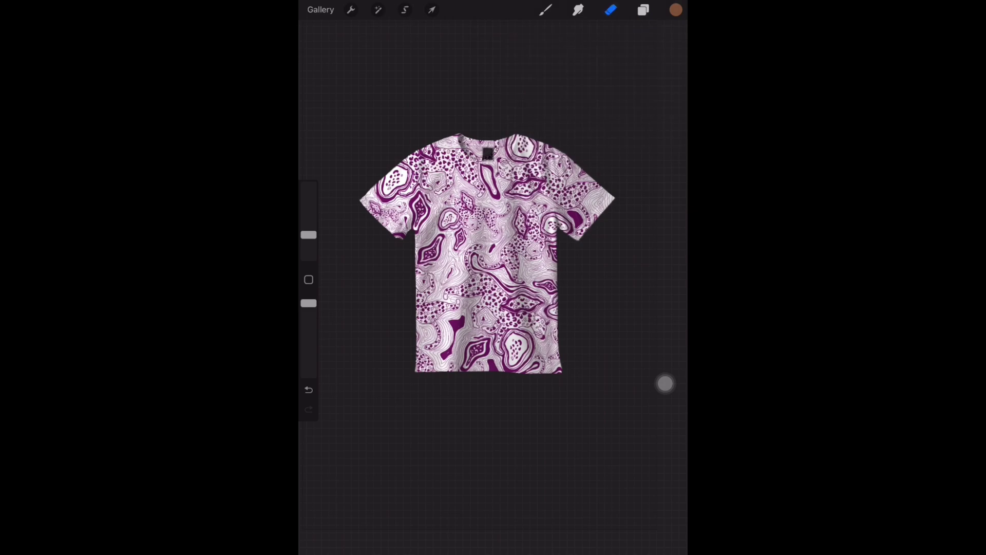
scroll(486, 268, "up", 3)
scroll(493, 321, "up", 3)
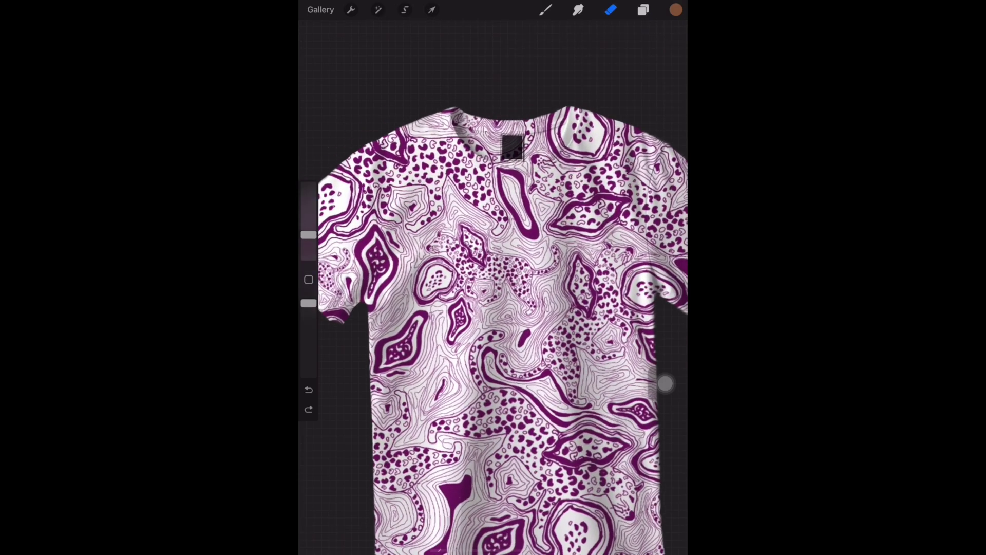
scroll(493, 321, "up", 1)
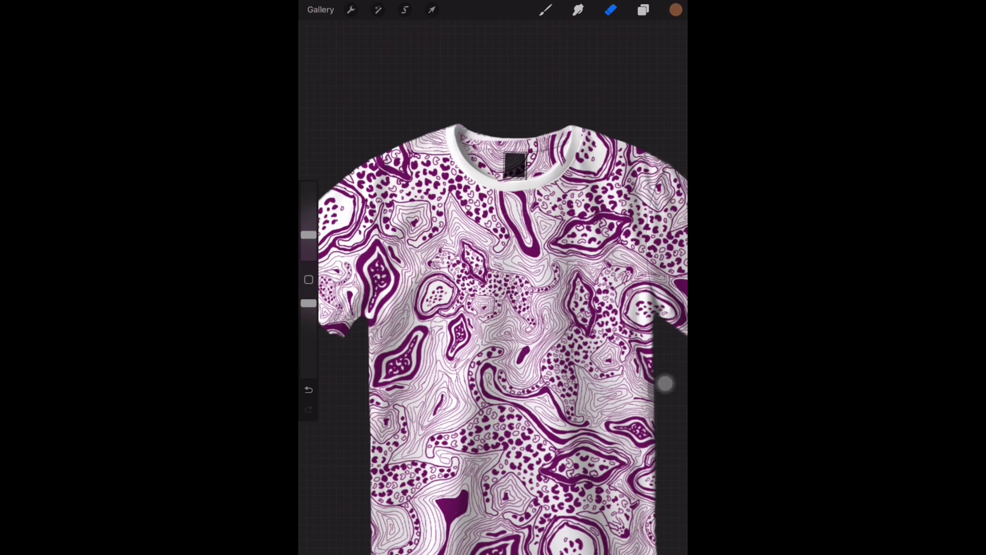
left_click_drag(309, 235, 308, 223)
mouse_move(462, 139)
left_mouse_down()
mouse_move(503, 171)
mouse_move(558, 151)
mouse_move(569, 134)
left_mouse_up()
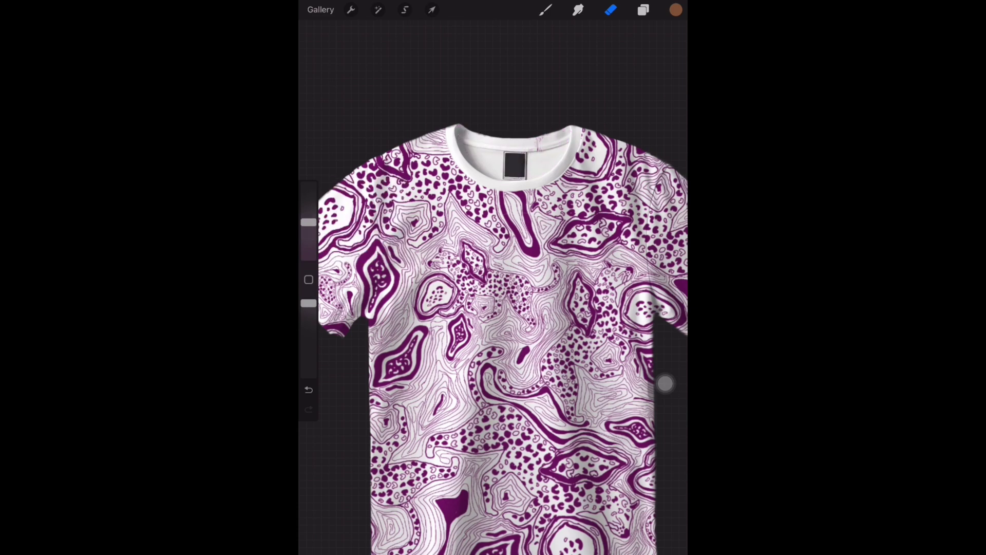
scroll(493, 324, "up", 2)
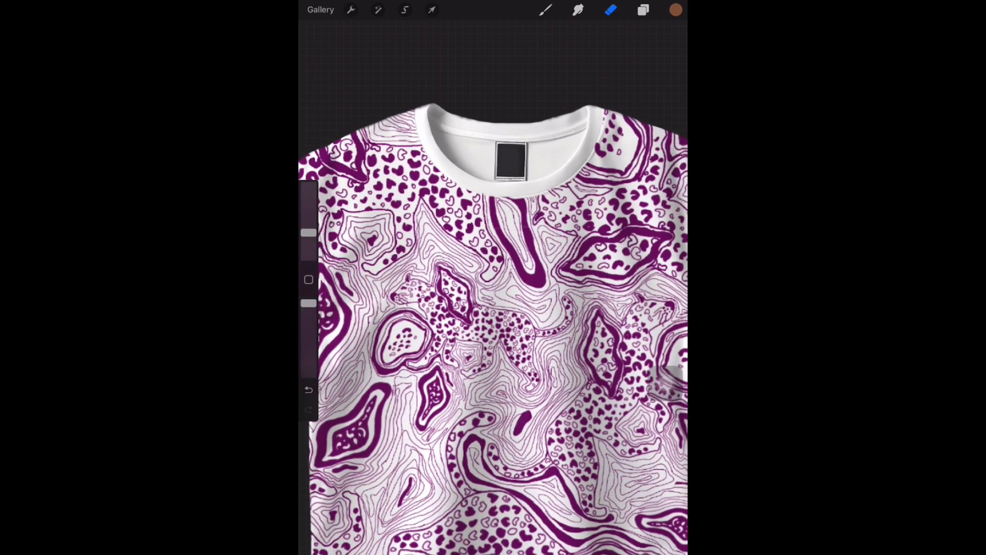
scroll(665, 383, "down", 2)
scroll(665, 383, "down", 2)
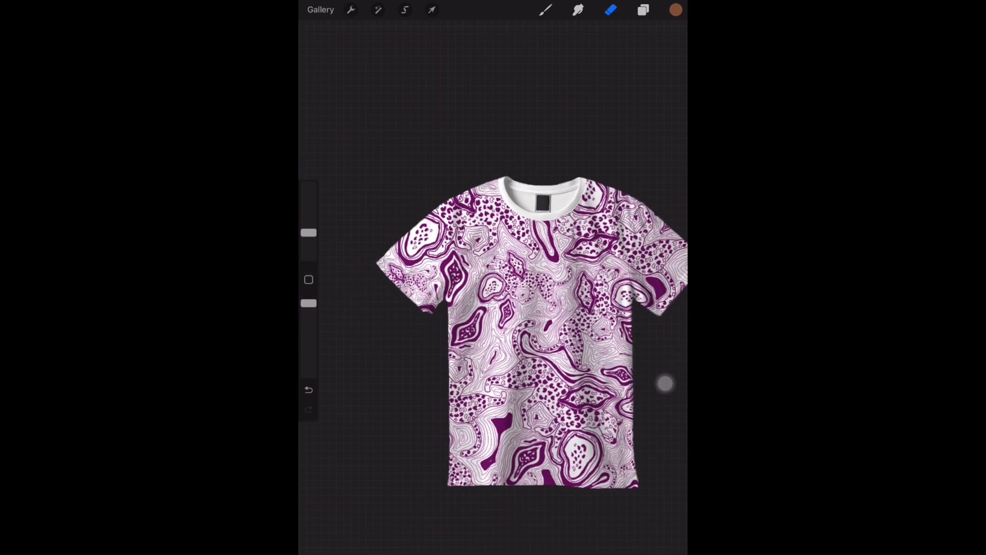
scroll(665, 383, "down", 1)
scroll(508, 309, "down", 1)
scroll(509, 308, "down", 1)
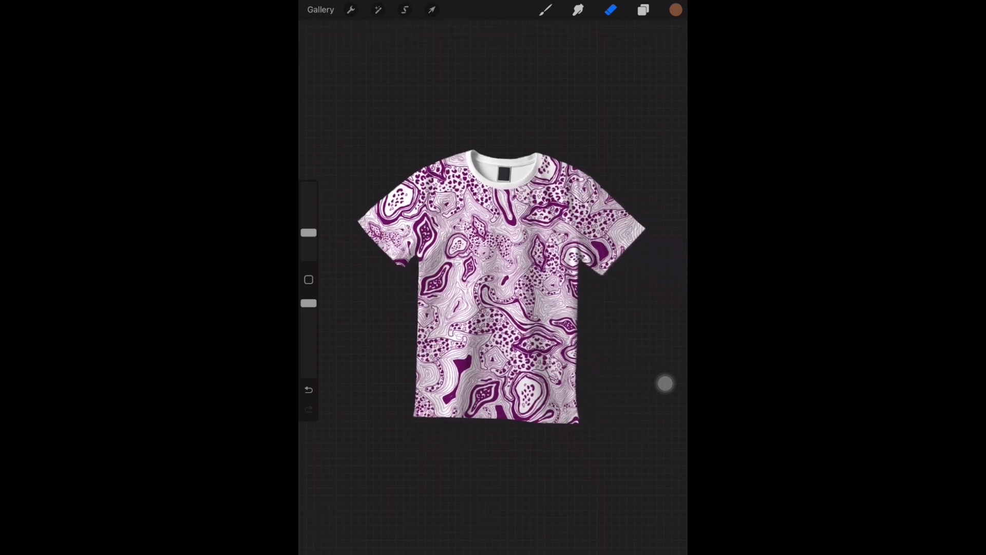
scroll(508, 309, "down", 1)
scroll(509, 308, "down", 1)
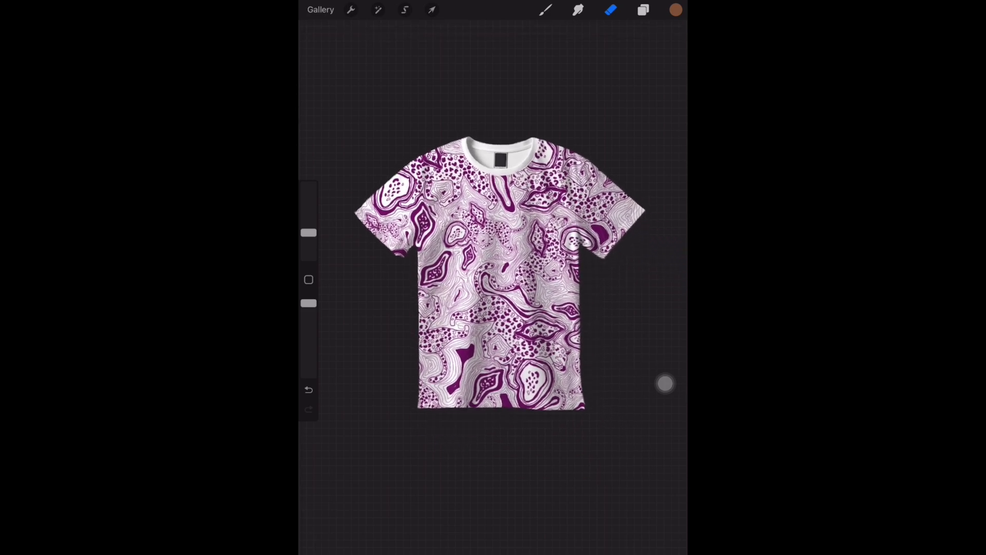
Step: Check the Layers panel to confirm the Multiply pattern sits above the shirt layer
left_click(644, 9)
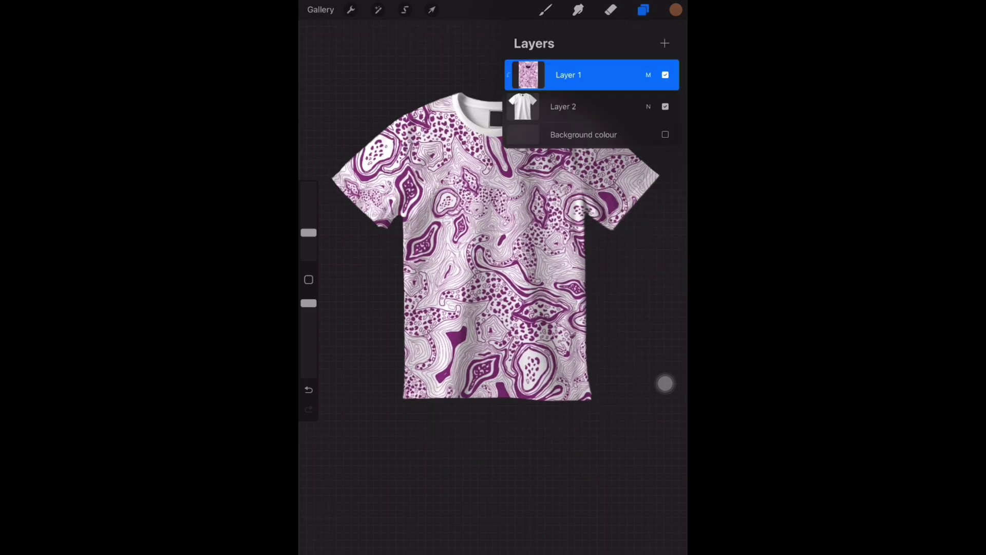
left_click(610, 9)
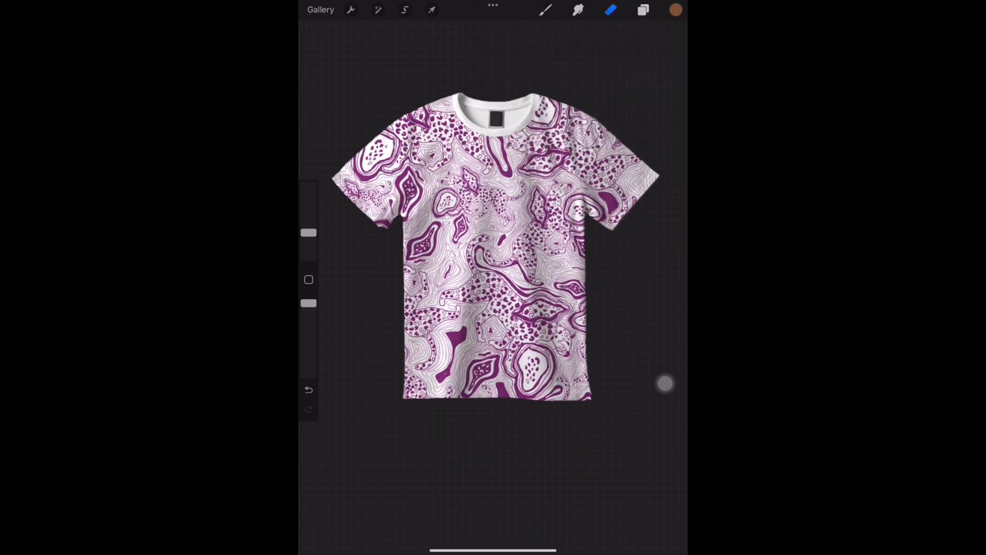